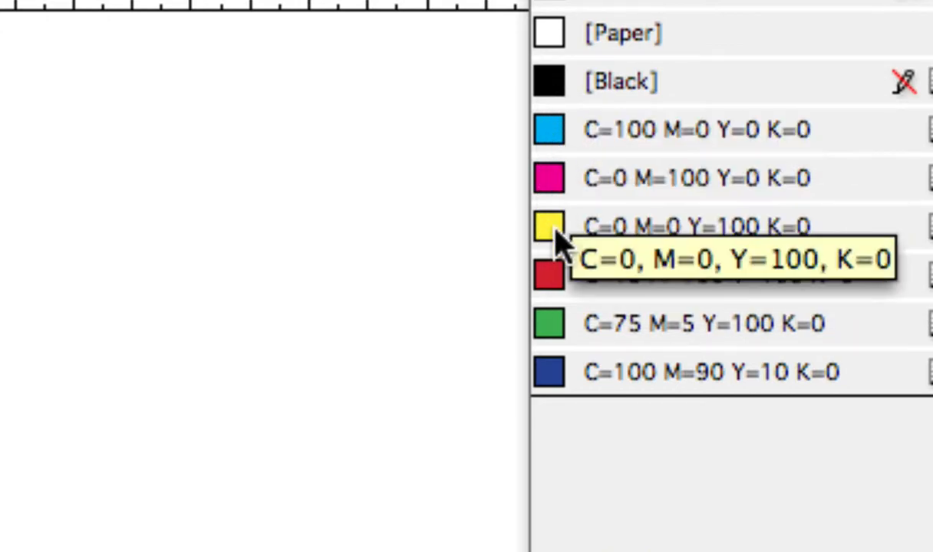
{"action": "left_click", "coordinate": [627, 238]}
{"action": "left_click", "coordinate": [635, 181]}
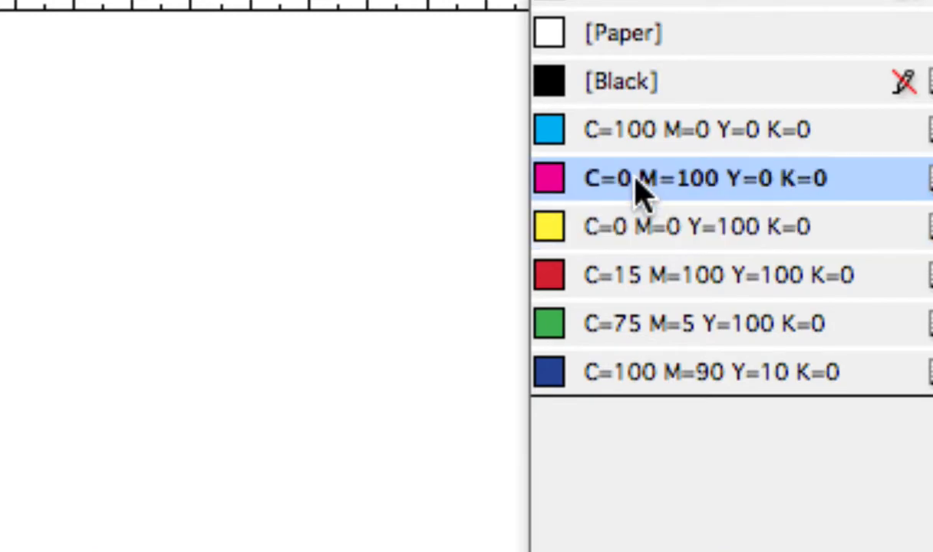
{"action": "left_click", "coordinate": [644, 131]}
{"action": "left_click", "coordinate": [656, 86]}
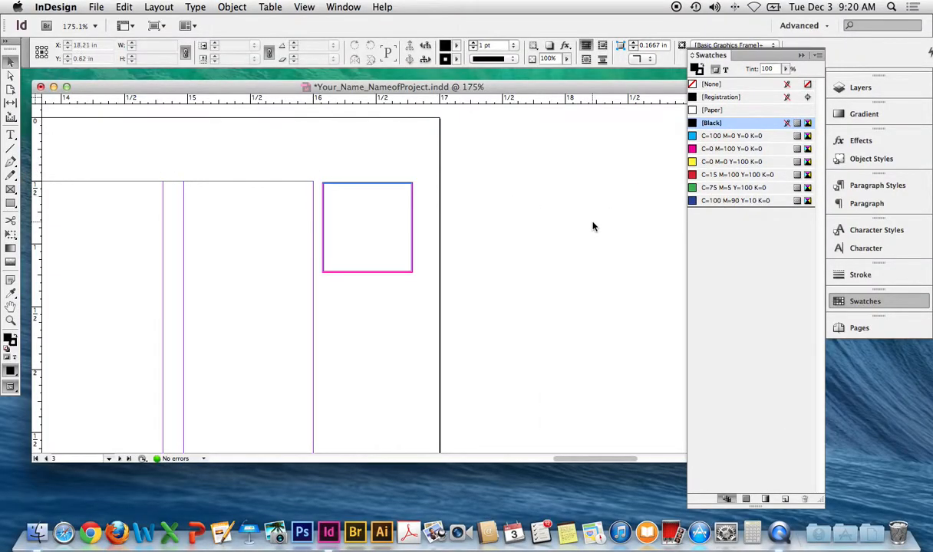
Duplicate the blue C=100 M=90 Y=10 K=0 swatch and open the copy's swatch options
{"action": "left_click", "coordinate": [694, 202]}
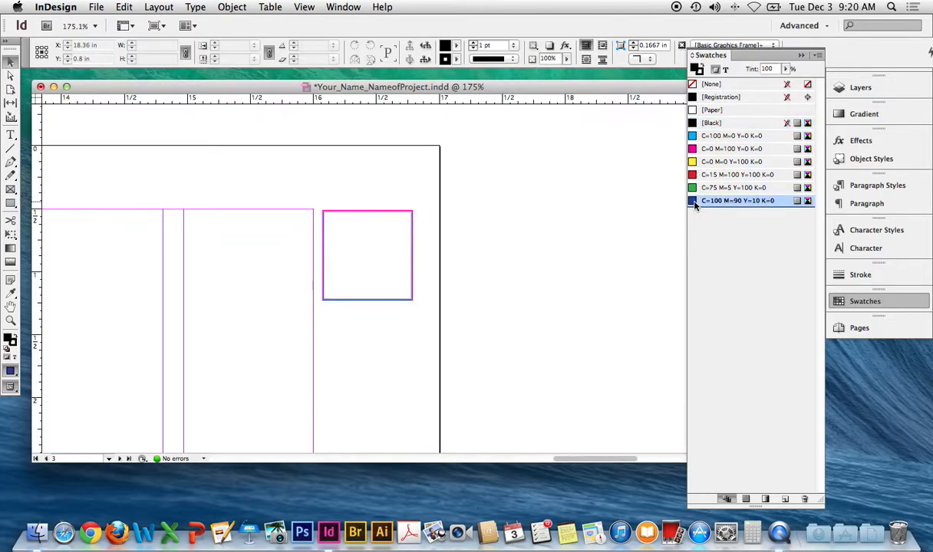
{"action": "right_click", "coordinate": [694, 204]}
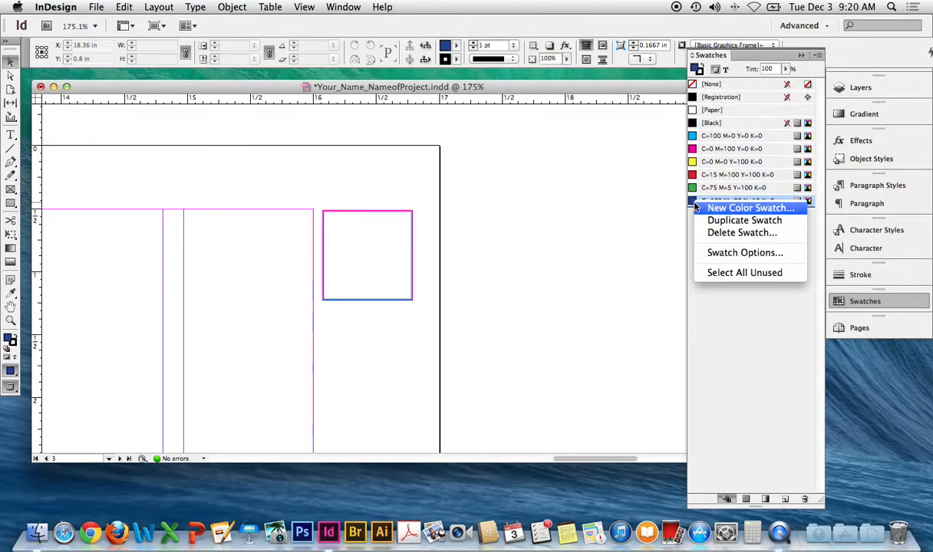
{"action": "left_click", "coordinate": [700, 222]}
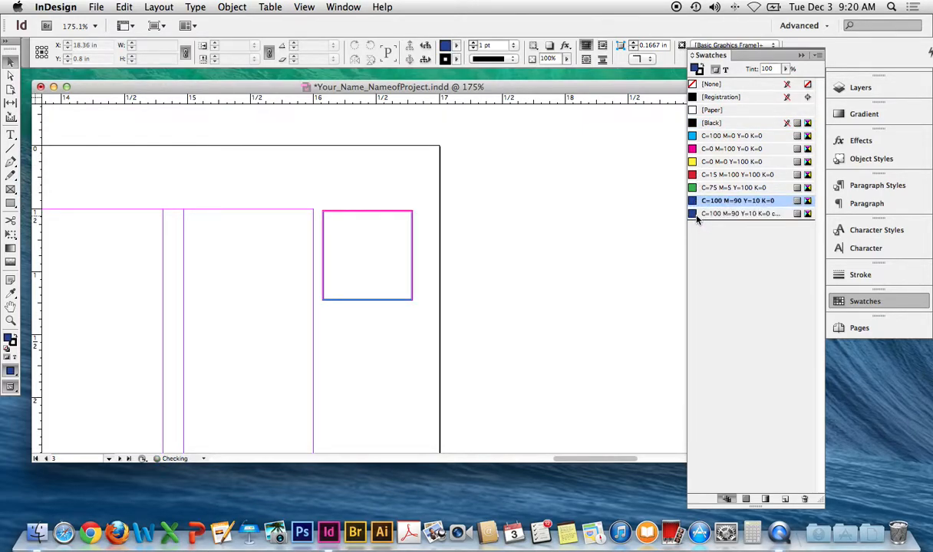
{"action": "double_click", "coordinate": [697, 214]}
{"action": "left_click", "coordinate": [373, 215]}
{"action": "left_click", "coordinate": [374, 216]}
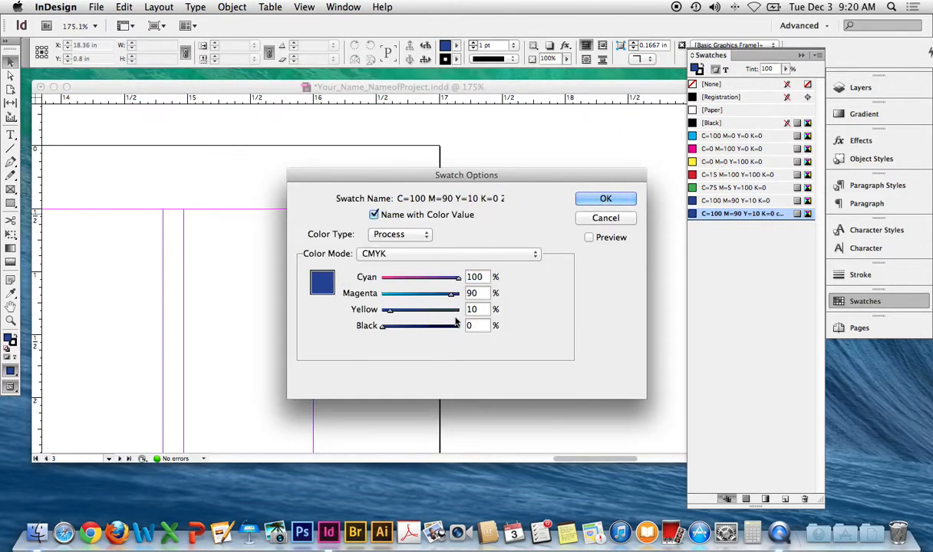
Mix a muted purple for the copied swatch with Cyan 63, Magenta 82, Yellow 35 and Black 3 percent
{"action": "left_click", "coordinate": [429, 283]}
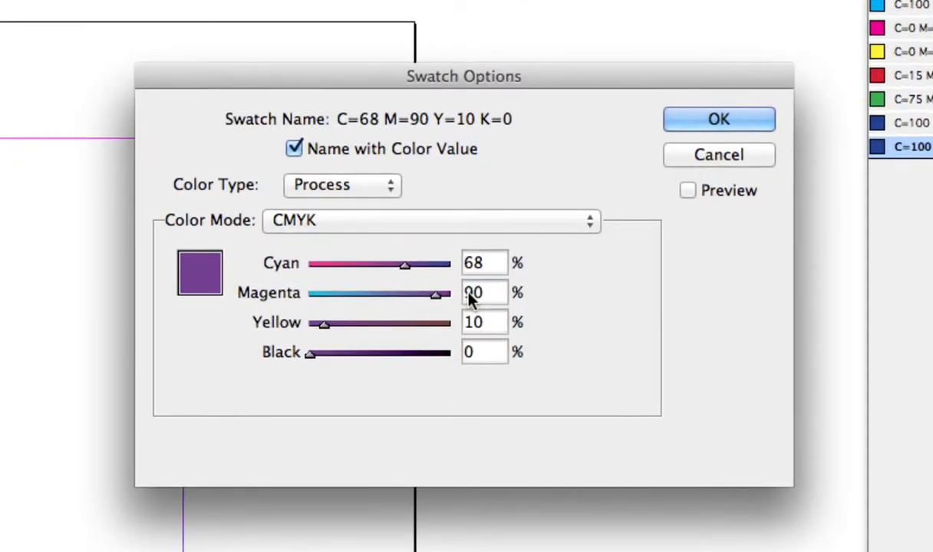
{"action": "left_click_drag", "start_coordinate": [440, 296], "coordinate": [393, 296]}
{"action": "left_click_drag", "start_coordinate": [324, 324], "coordinate": [384, 357]}
{"action": "left_click_drag", "start_coordinate": [405, 264], "coordinate": [332, 273]}
{"action": "left_click_drag", "start_coordinate": [391, 296], "coordinate": [387, 296]}
{"action": "left_click_drag", "start_coordinate": [329, 265], "coordinate": [426, 299]}
{"action": "mouse_move", "coordinate": [368, 324]}
{"action": "left_mouse_down"}
{"action": "mouse_move", "coordinate": [341, 325]}
{"action": "mouse_move", "coordinate": [351, 326]}
{"action": "left_mouse_up"}
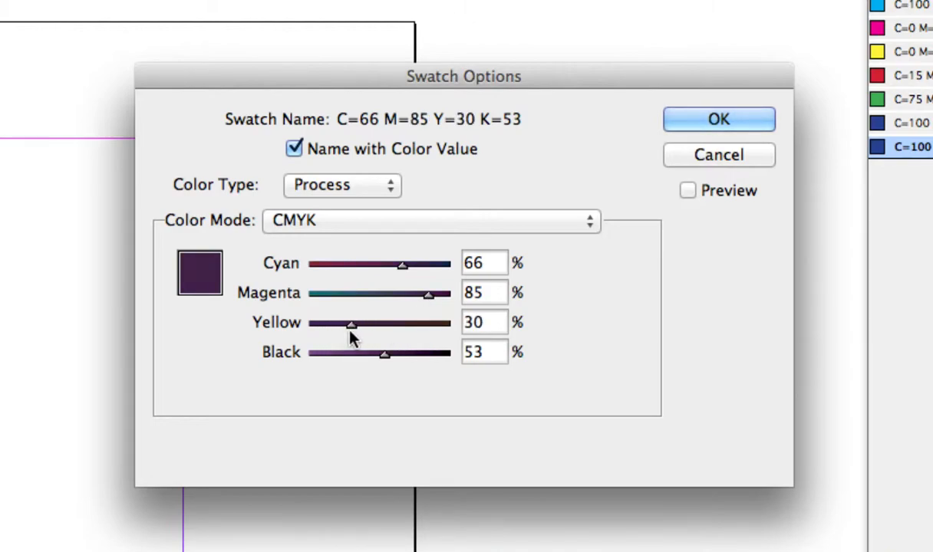
{"action": "left_click_drag", "start_coordinate": [384, 357], "coordinate": [322, 358]}
{"action": "mouse_move", "coordinate": [351, 325]}
{"action": "left_mouse_down"}
{"action": "mouse_move", "coordinate": [325, 327]}
{"action": "mouse_move", "coordinate": [344, 325]}
{"action": "left_mouse_up"}
{"action": "mouse_move", "coordinate": [429, 303]}
{"action": "left_mouse_down"}
{"action": "mouse_move", "coordinate": [437, 302]}
{"action": "mouse_move", "coordinate": [424, 302]}
{"action": "left_mouse_up"}
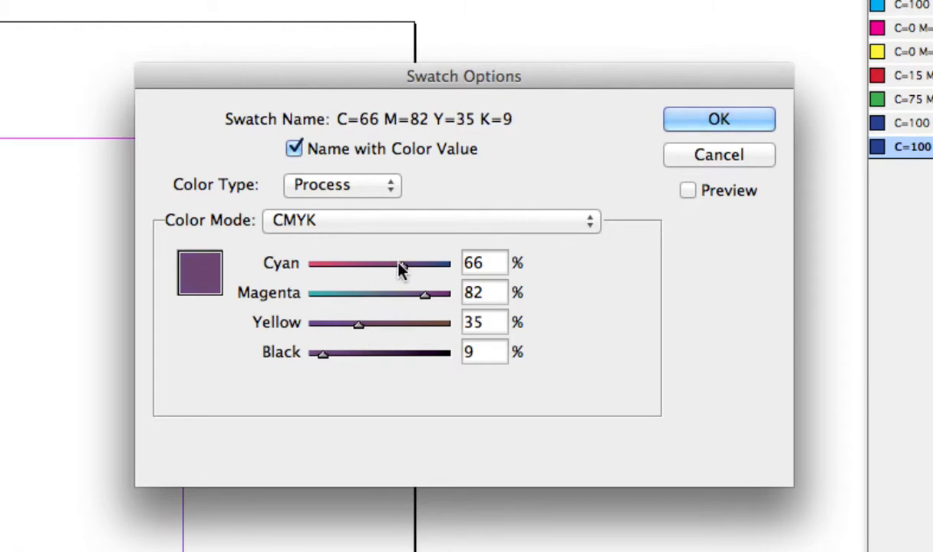
{"action": "left_click_drag", "start_coordinate": [395, 273], "coordinate": [398, 270]}
{"action": "left_click_drag", "start_coordinate": [323, 357], "coordinate": [314, 357]}
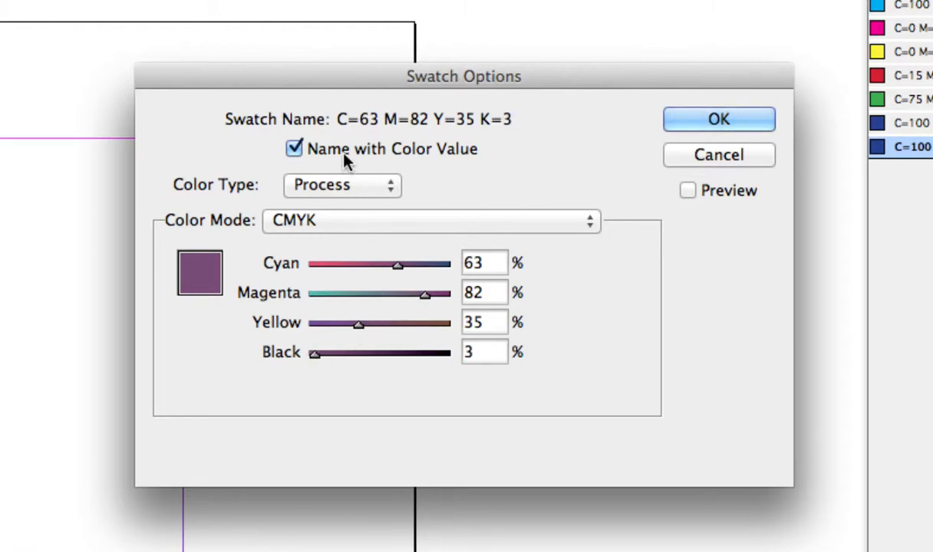
Turn off naming by colour value, name the swatch Lavender and save it
{"action": "left_click", "coordinate": [295, 149]}
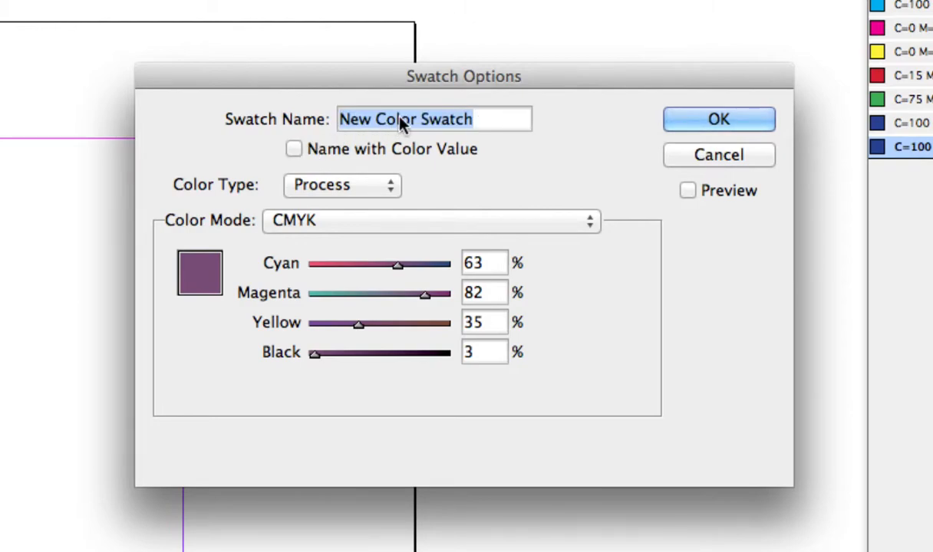
{"action": "type", "text": "Lavender"}
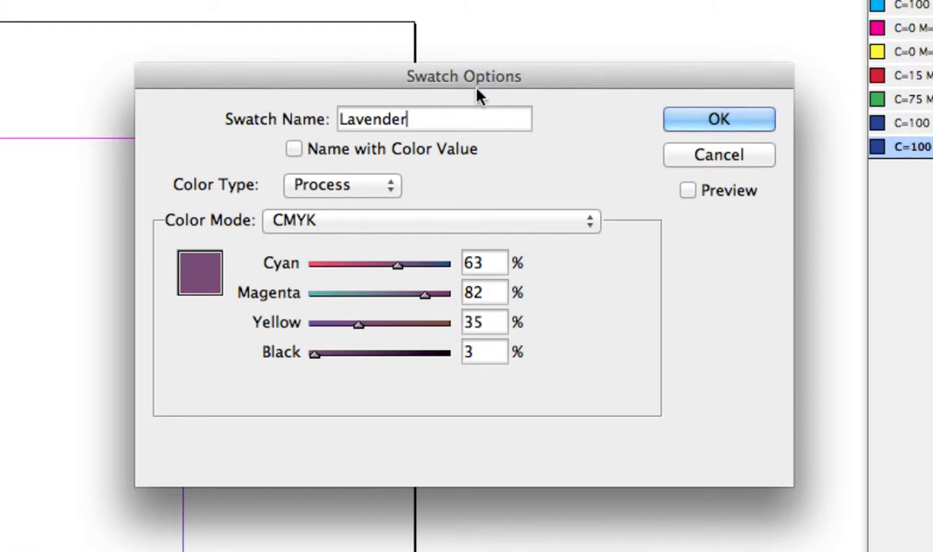
{"action": "left_click", "coordinate": [687, 119]}
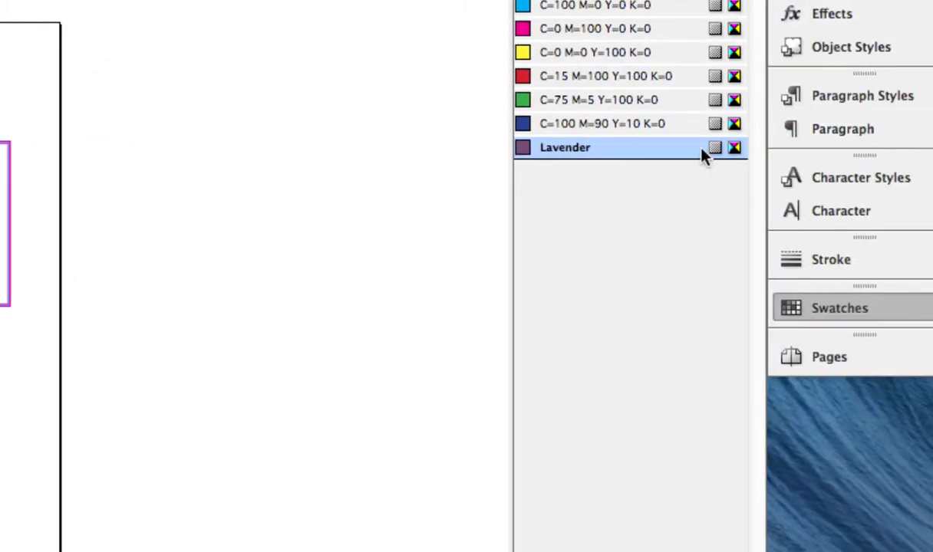
Duplicate the Lavender swatch and open the swatch options of the copy
{"action": "right_click", "coordinate": [524, 156]}
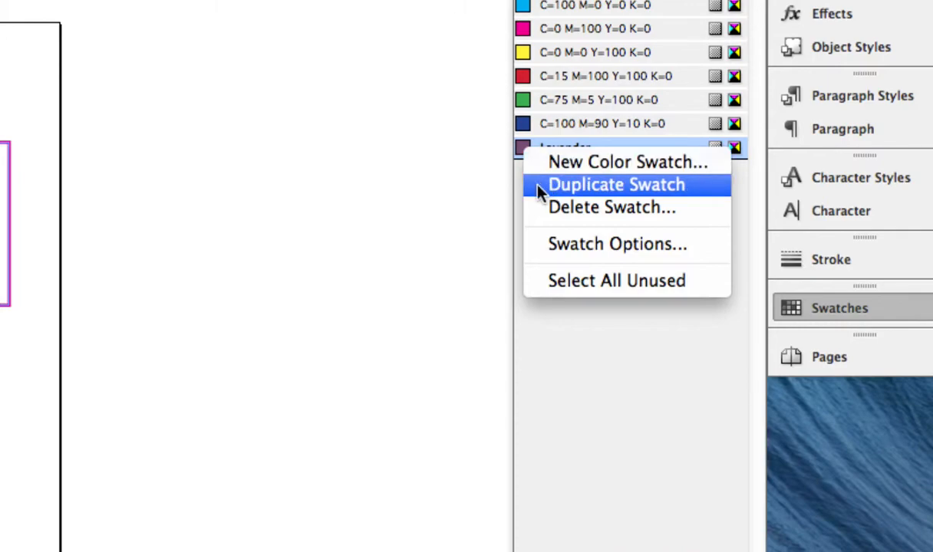
{"action": "left_click", "coordinate": [538, 186]}
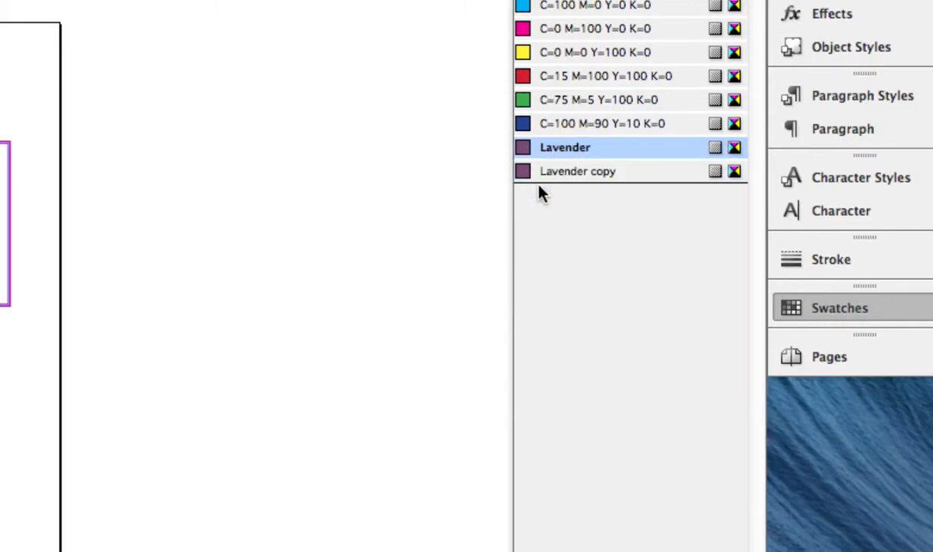
{"action": "left_click", "coordinate": [549, 173]}
{"action": "left_click", "coordinate": [549, 174]}
{"action": "double_click", "coordinate": [526, 174]}
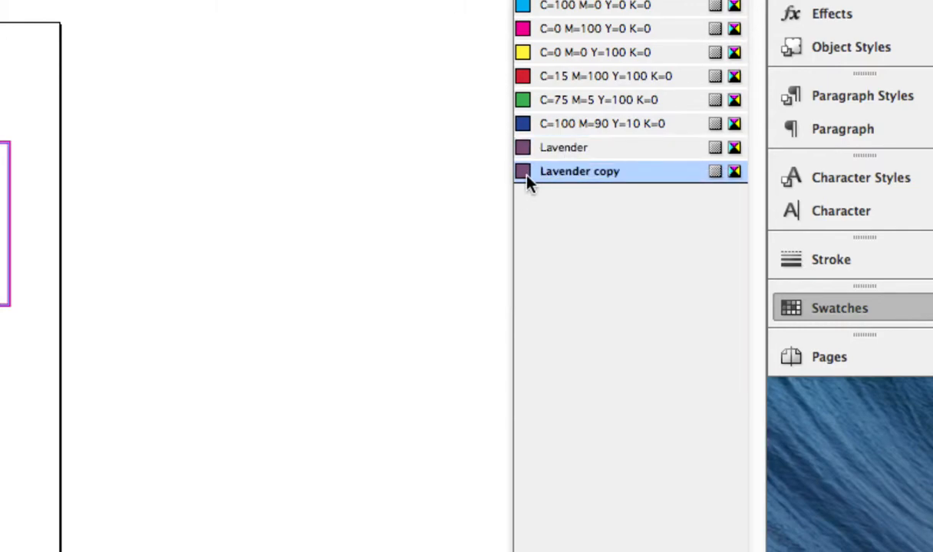
{"action": "left_click_drag", "start_coordinate": [253, 82], "coordinate": [560, 85]}
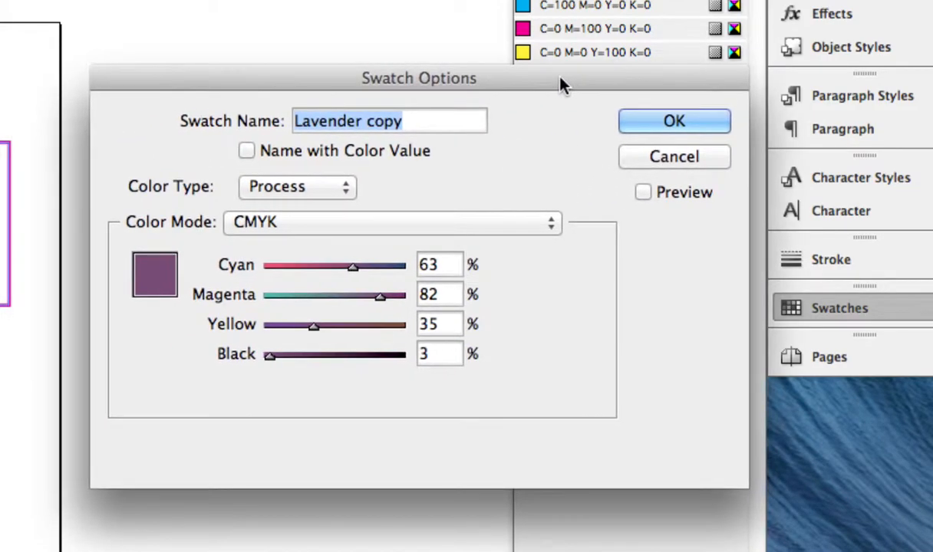
Mix a dark purple with about Cyan 84, Magenta 92, Yellow 30 and Black 38 percent, and save it as Royal Purple
{"action": "left_click_drag", "start_coordinate": [269, 355], "coordinate": [312, 336]}
{"action": "left_click", "coordinate": [313, 326]}
{"action": "left_click_drag", "start_coordinate": [376, 300], "coordinate": [396, 304]}
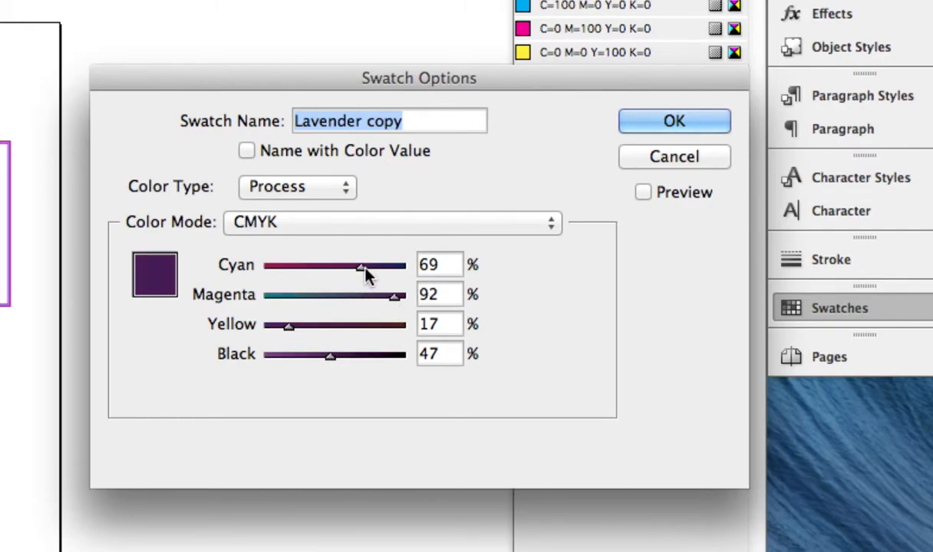
{"action": "left_click_drag", "start_coordinate": [286, 326], "coordinate": [284, 330]}
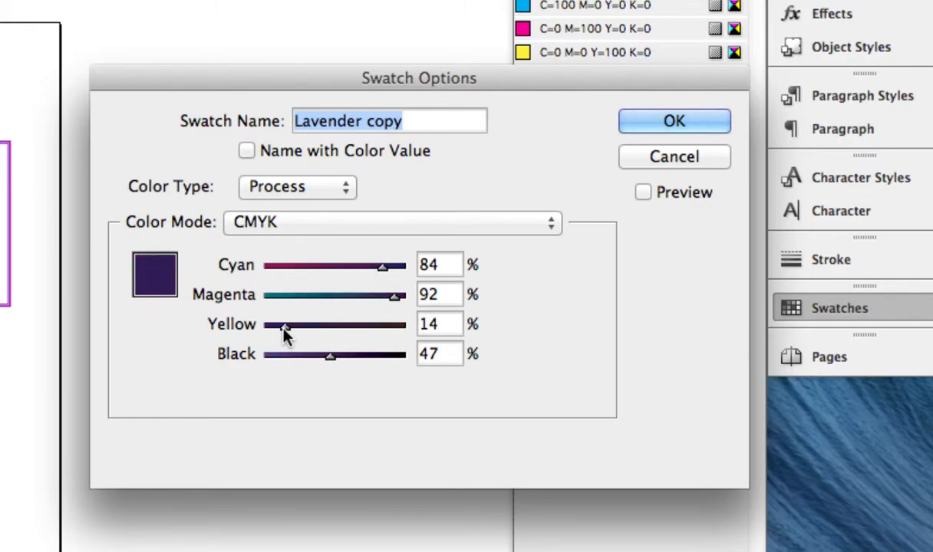
{"action": "left_click_drag", "start_coordinate": [333, 355], "coordinate": [312, 357]}
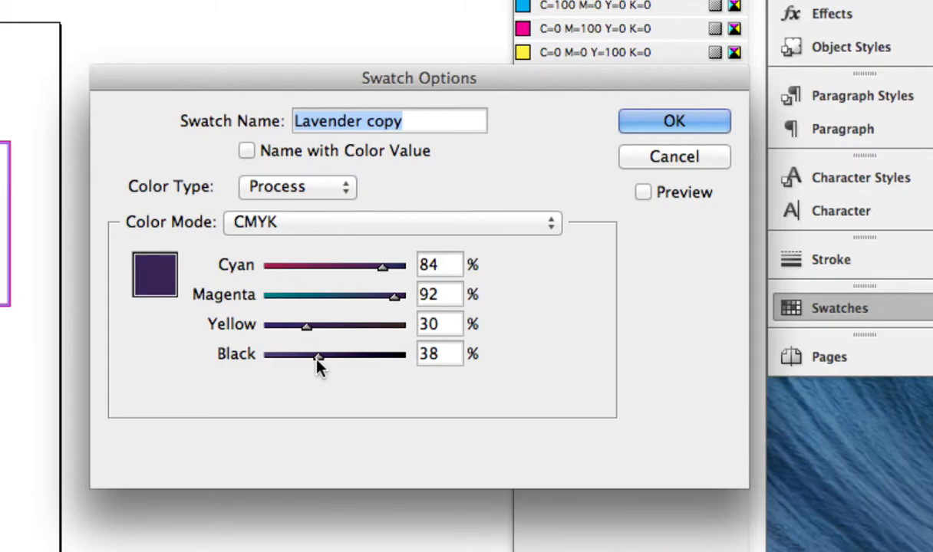
{"action": "type", "text": "Royal Purple"}
{"action": "left_click", "coordinate": [666, 121]}
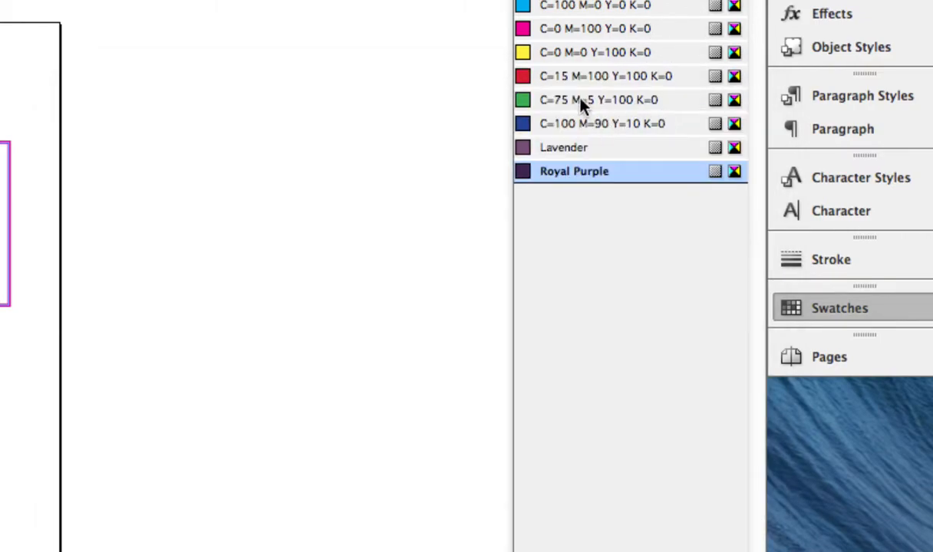
Duplicate the red C=15 M=100 Y=100 K=0 swatch and open the copy's swatch options
{"action": "left_click", "coordinate": [528, 78]}
{"action": "right_click", "coordinate": [524, 76]}
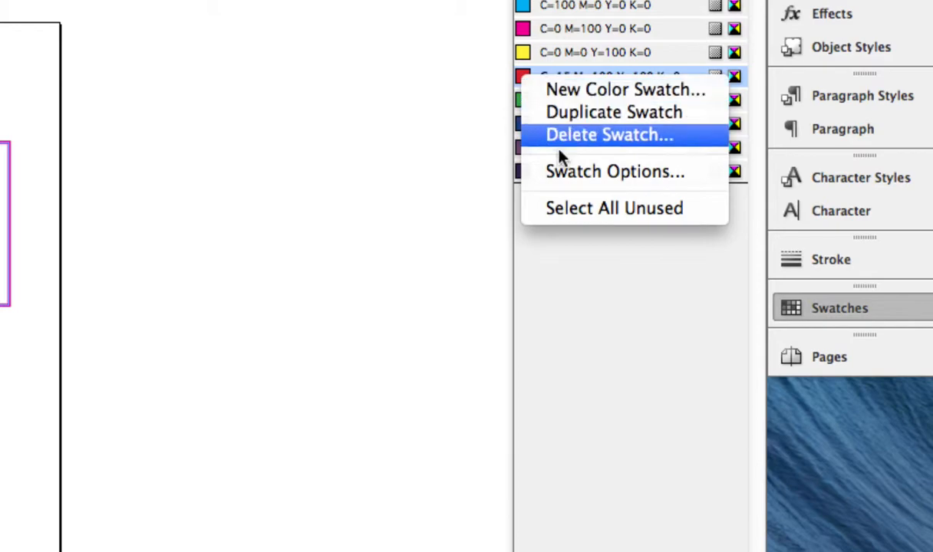
{"action": "left_click", "coordinate": [585, 115]}
{"action": "double_click", "coordinate": [527, 197]}
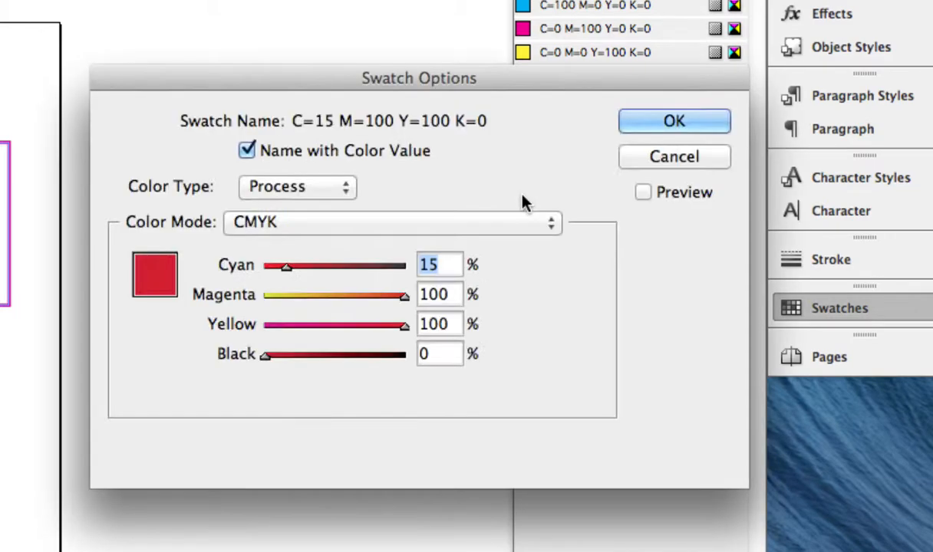
Mix an orange for the copied red swatch with Cyan 11, Magenta 66, Yellow 100 and Black 8 percent
{"action": "left_click_drag", "start_coordinate": [393, 298], "coordinate": [365, 298]}
{"action": "left_click_drag", "start_coordinate": [283, 266], "coordinate": [318, 268]}
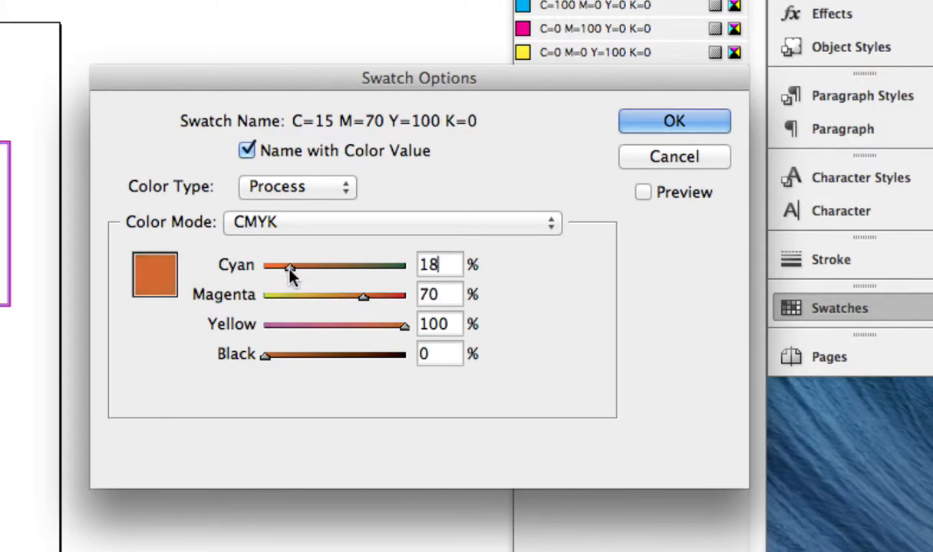
{"action": "left_click_drag", "start_coordinate": [404, 326], "coordinate": [384, 337]}
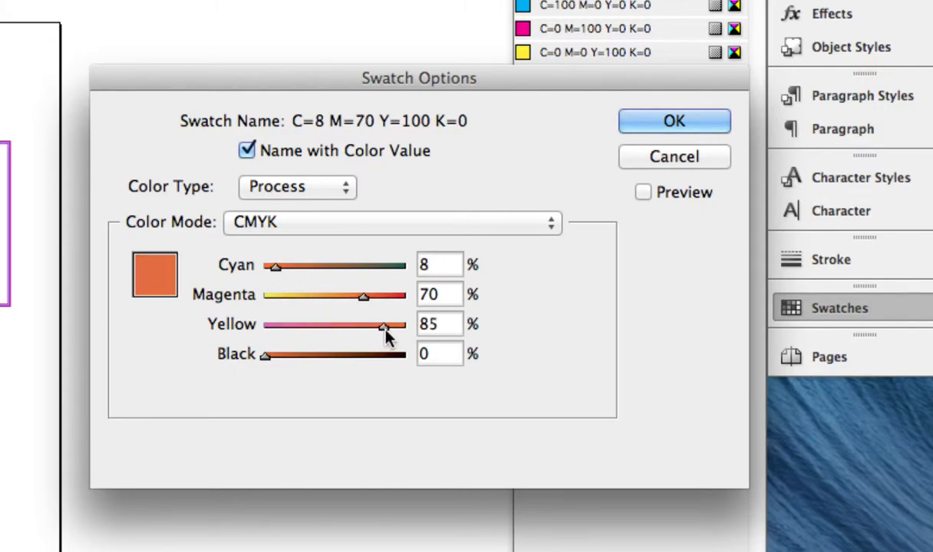
{"action": "left_click_drag", "start_coordinate": [264, 355], "coordinate": [297, 356]}
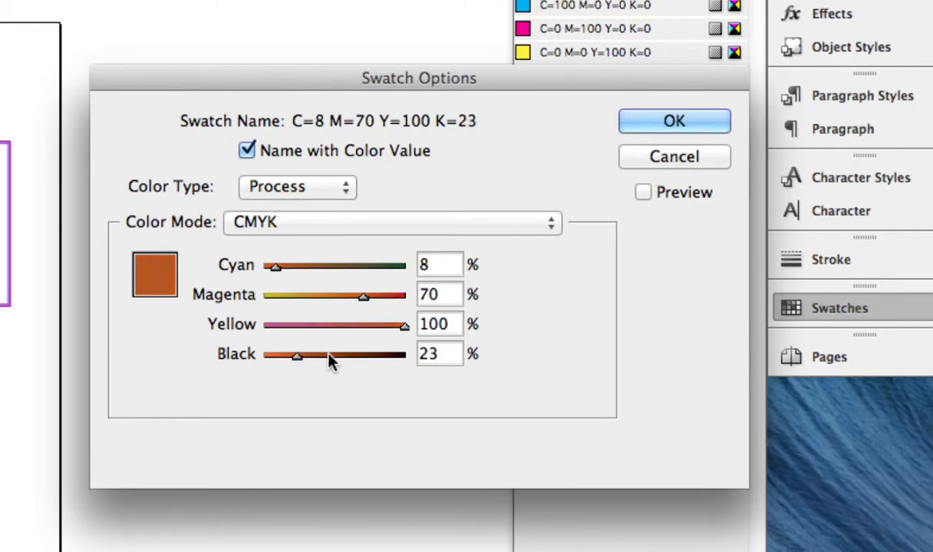
{"action": "left_click_drag", "start_coordinate": [443, 329], "coordinate": [406, 327]}
{"action": "type", "text": "97"}
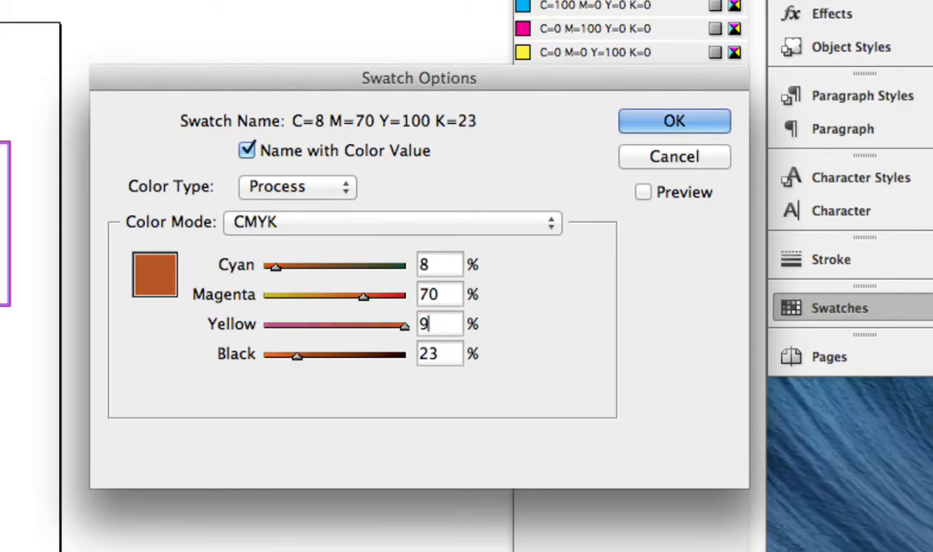
{"action": "left_click_drag", "start_coordinate": [399, 327], "coordinate": [363, 301]}
{"action": "mouse_move", "coordinate": [276, 267]}
{"action": "left_mouse_down"}
{"action": "mouse_move", "coordinate": [290, 274]}
{"action": "mouse_move", "coordinate": [281, 277]}
{"action": "left_mouse_up"}
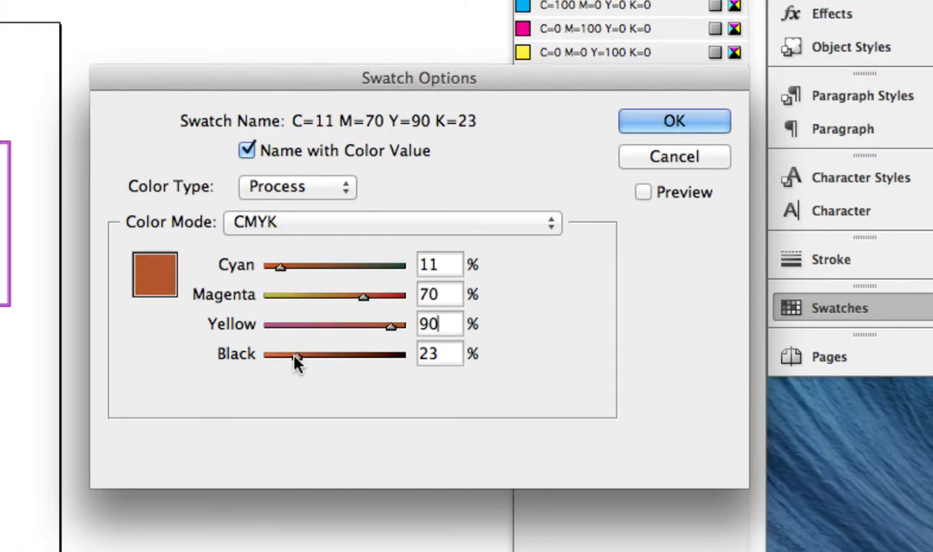
{"action": "left_click_drag", "start_coordinate": [295, 360], "coordinate": [275, 365]}
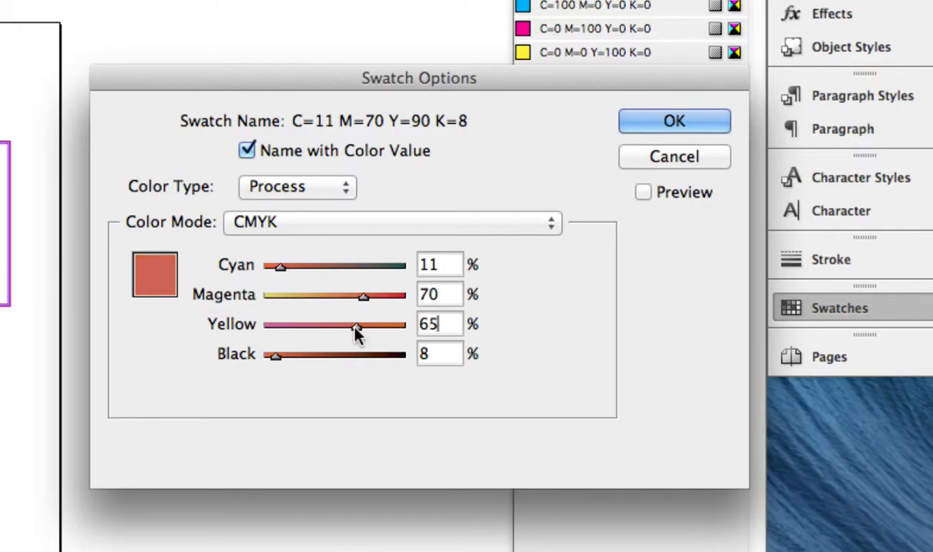
{"action": "left_click_drag", "start_coordinate": [366, 299], "coordinate": [356, 299]}
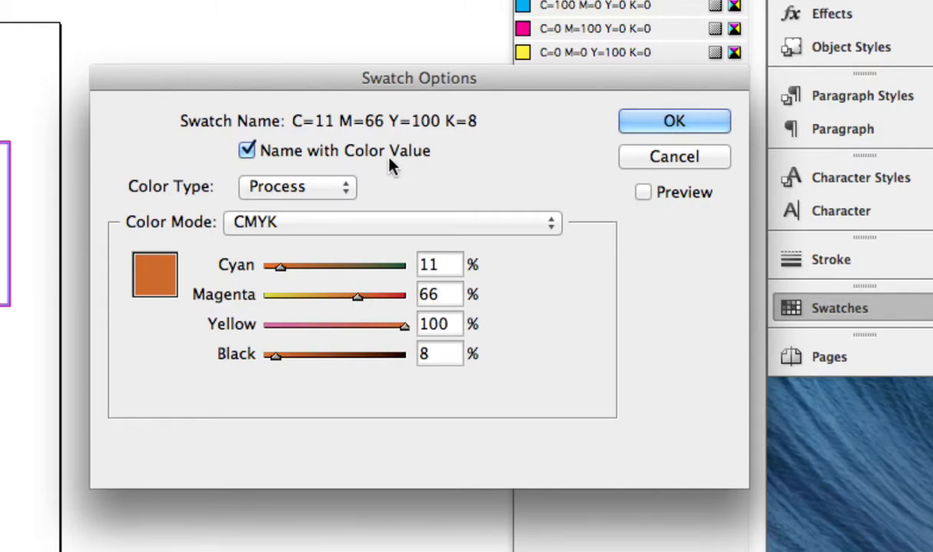
Replace the colour-value name of the swatch with Orange and save it
{"action": "left_click", "coordinate": [291, 151]}
{"action": "type", "text": "Orange"}
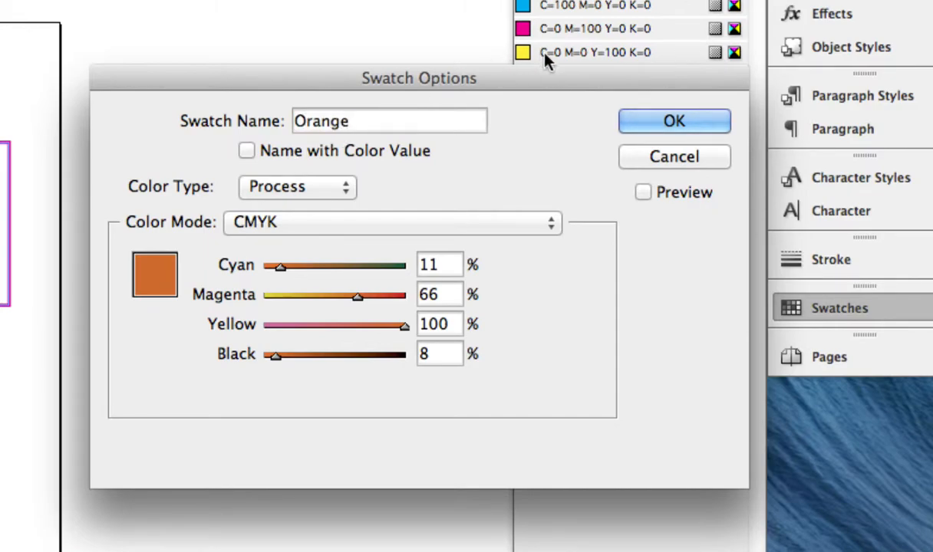
{"action": "left_click", "coordinate": [687, 125]}
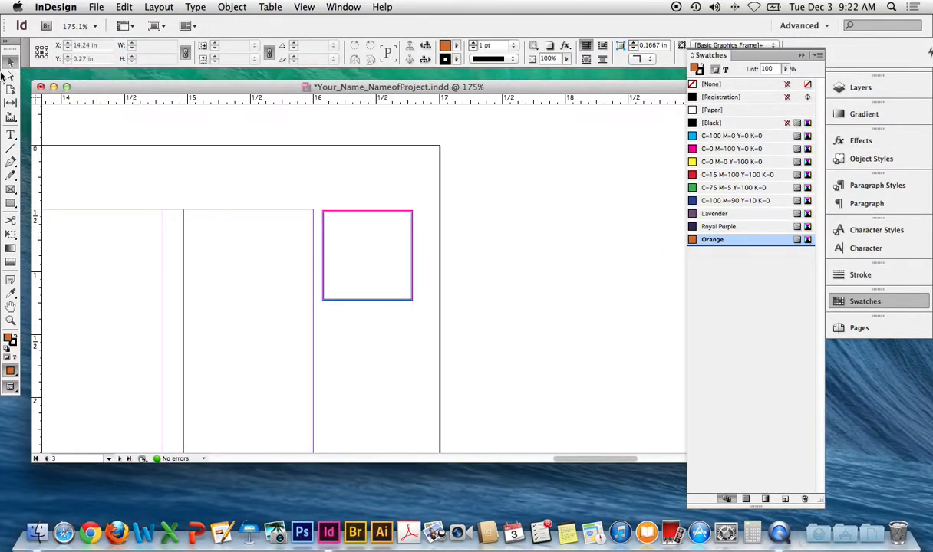
Fill the square near the page's upper corner with the Orange swatch and set its stroke to None
{"action": "left_click", "coordinate": [367, 212]}
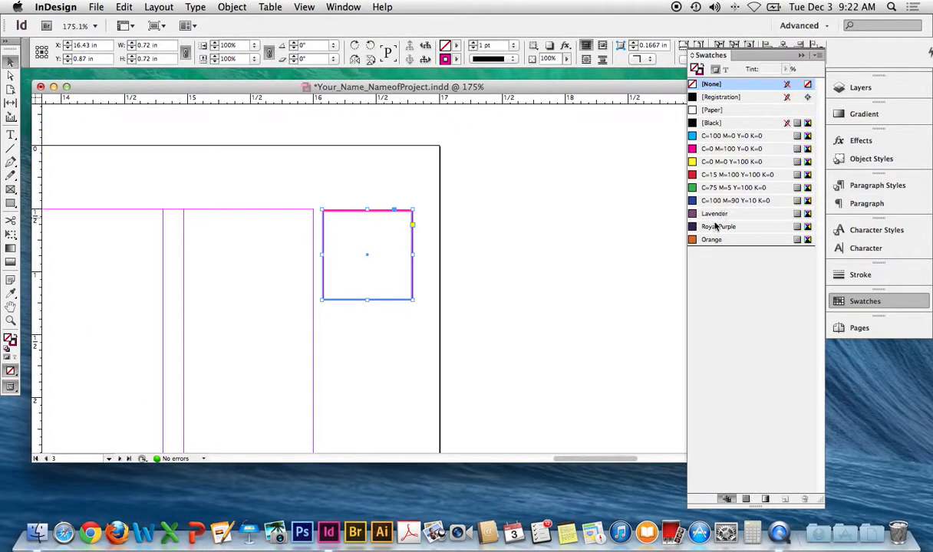
{"action": "left_click", "coordinate": [710, 240]}
{"action": "left_click", "coordinate": [12, 343]}
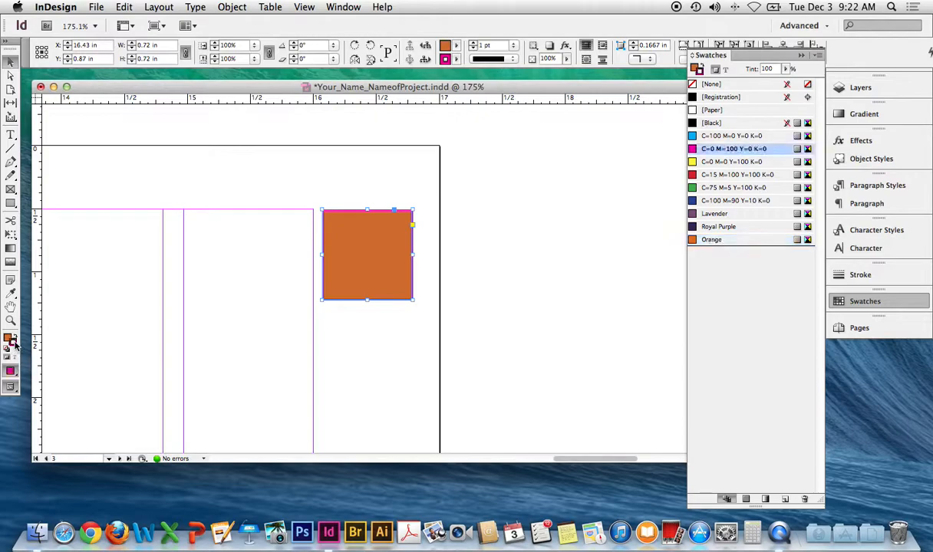
{"action": "left_click", "coordinate": [709, 84]}
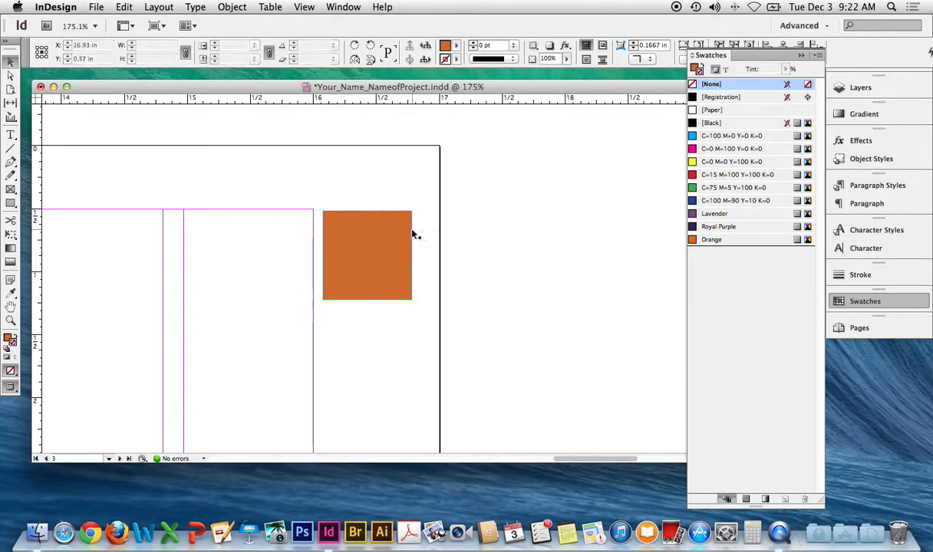
{"action": "left_click", "coordinate": [454, 237]}
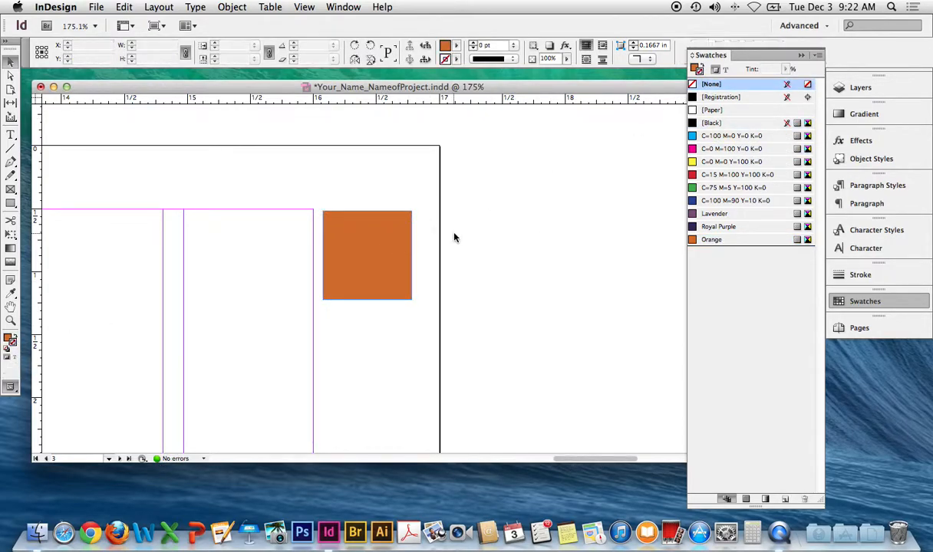